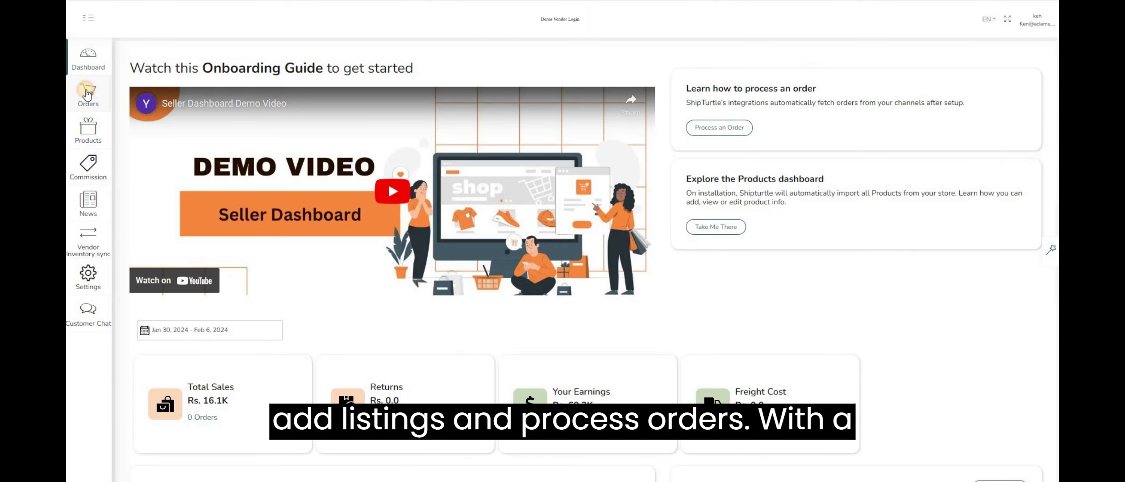
Open the Forward Order list from the Orders menu
{"action": "left_click", "coordinate": [87, 92]}
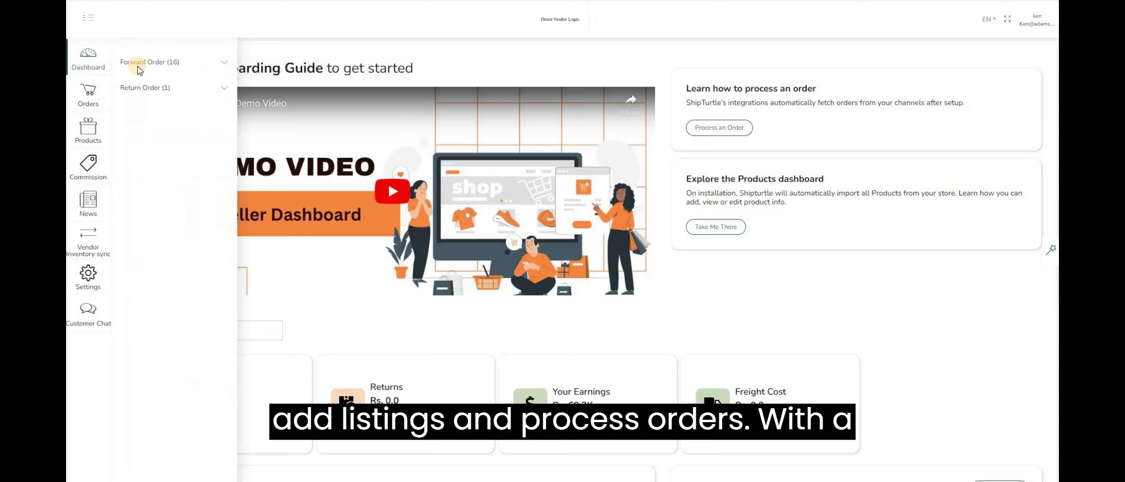
{"action": "left_click", "coordinate": [138, 64]}
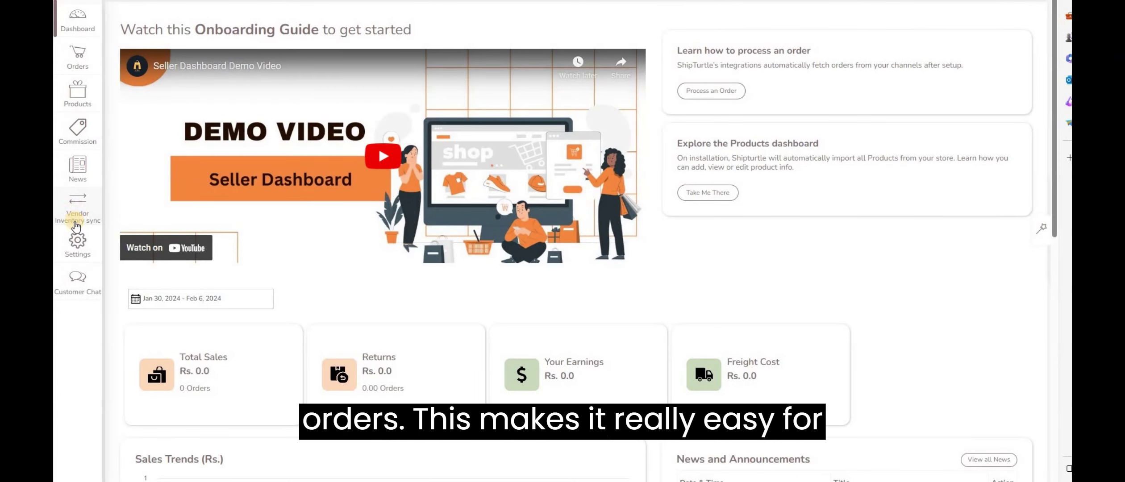
Start connecting a Shopify store from the Vendor Inventory sync page
{"action": "left_click", "coordinate": [75, 220]}
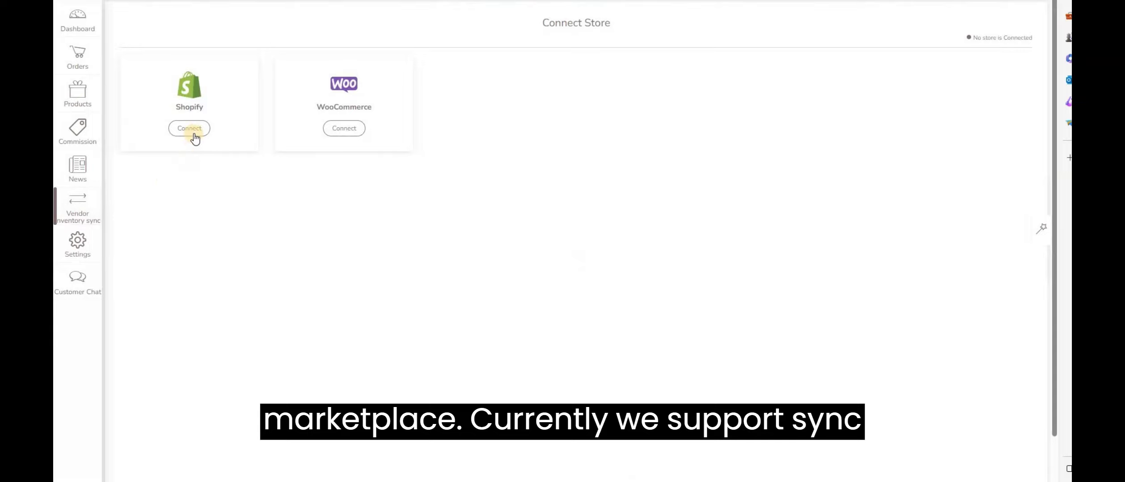
{"action": "left_click", "coordinate": [188, 128]}
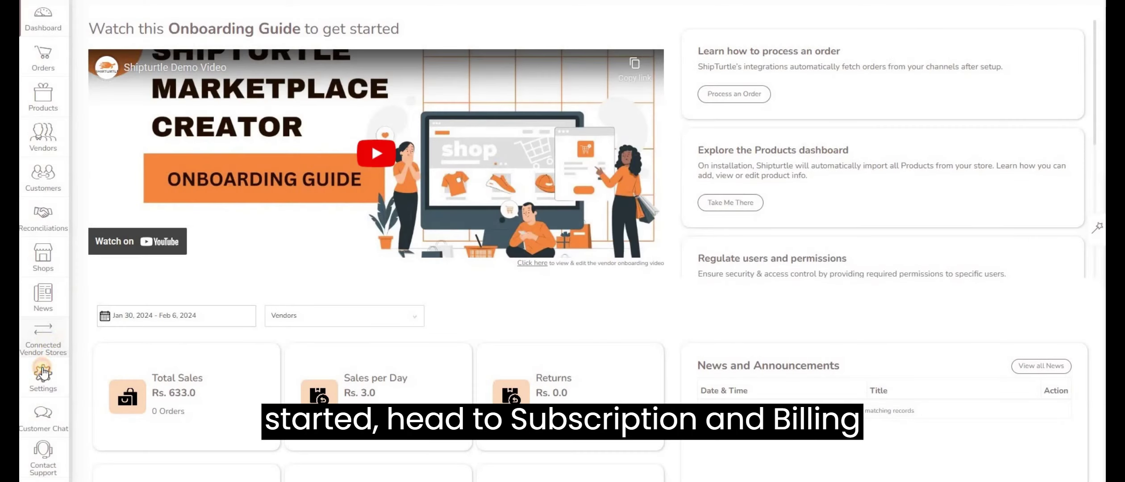
Open Subscription and Billing to view the Vendor Store Sync and Order Push add-ons
{"action": "left_click", "coordinate": [43, 371]}
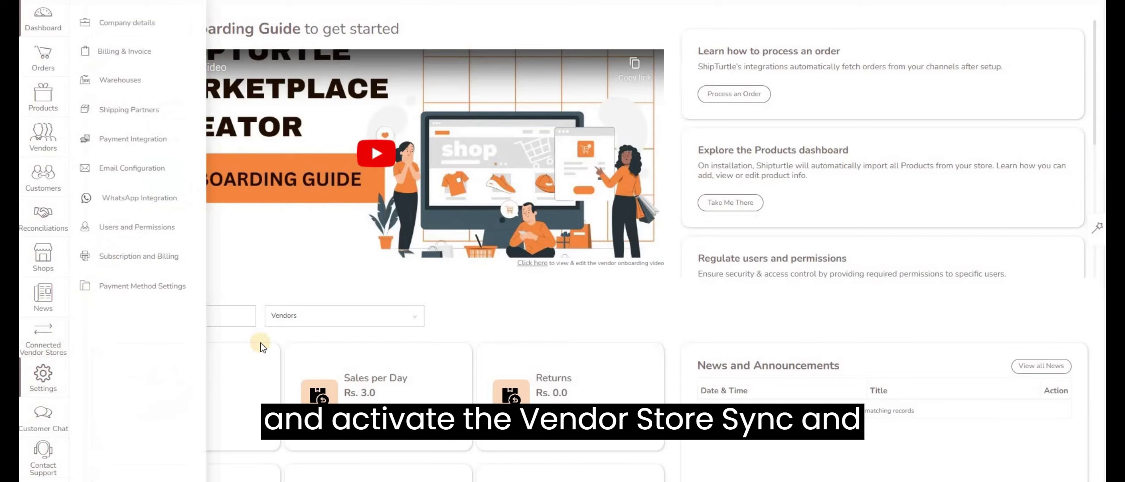
{"action": "scroll", "coordinate": [260, 343], "scroll_direction": "down", "scroll_amount": 5}
{"action": "scroll", "coordinate": [260, 343], "scroll_direction": "down", "scroll_amount": 5}
{"action": "scroll", "coordinate": [260, 343], "scroll_direction": "down", "scroll_amount": 5}
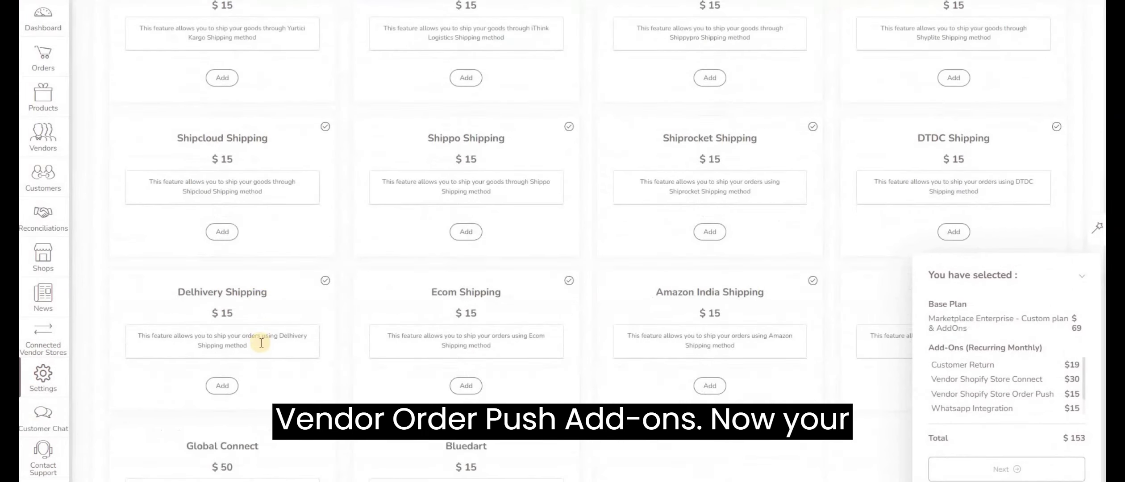
{"action": "scroll", "coordinate": [260, 343], "scroll_direction": "down", "scroll_amount": 5}
{"action": "scroll", "coordinate": [260, 206], "scroll_direction": "down", "scroll_amount": 2}
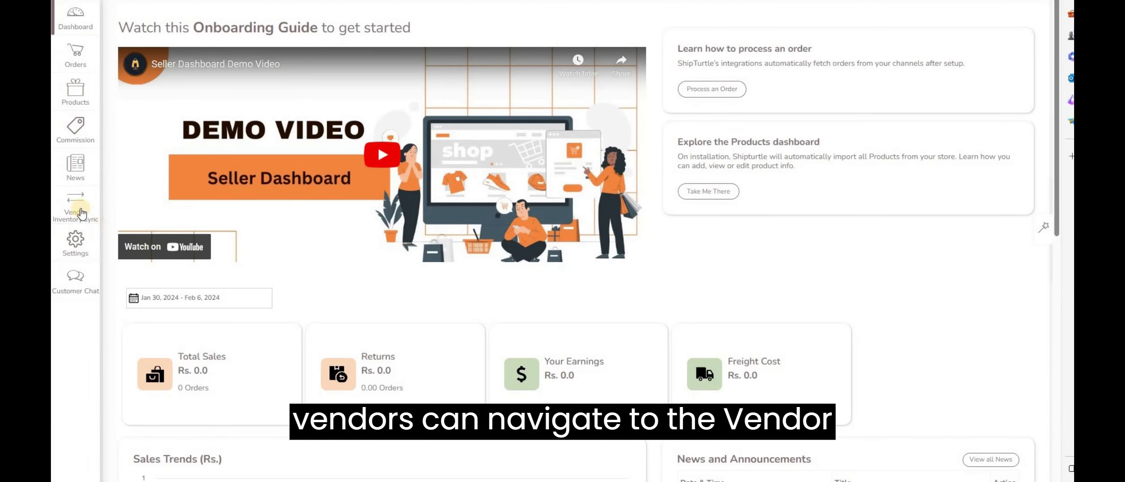
Add and confirm the Purple Divi Engine Text Zipper Hoodie from Vendor Inventory sync
{"action": "left_click", "coordinate": [80, 211]}
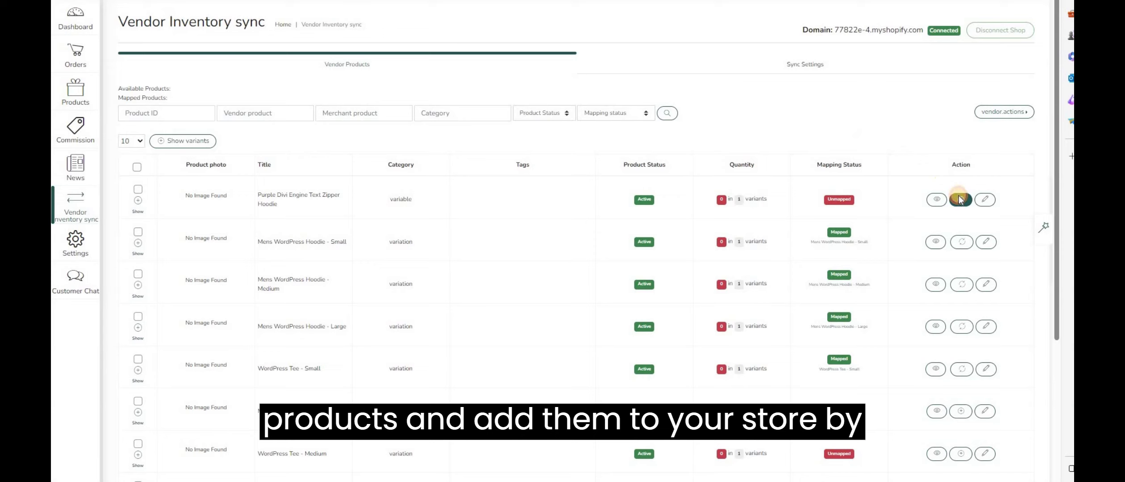
{"action": "left_click", "coordinate": [960, 198]}
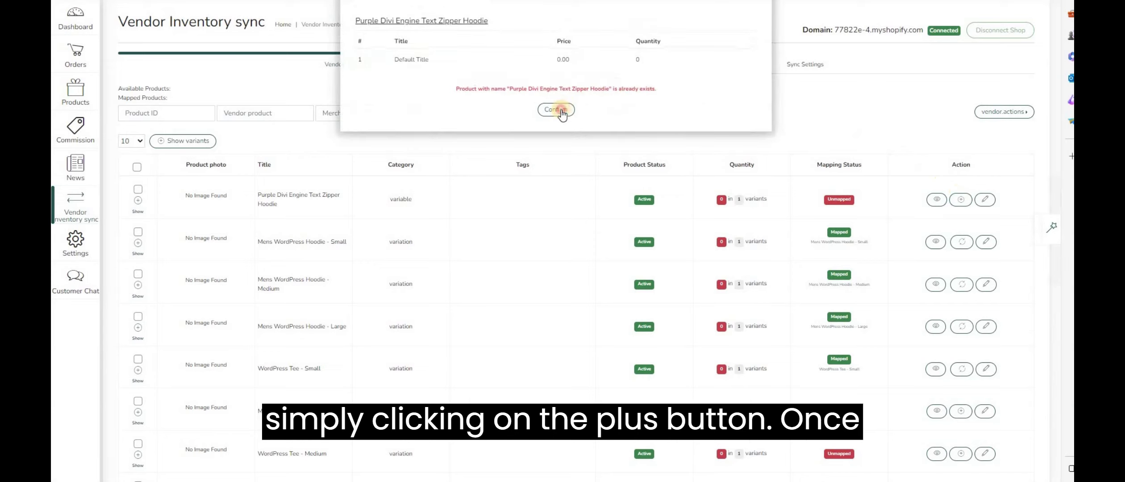
{"action": "left_click", "coordinate": [556, 110]}
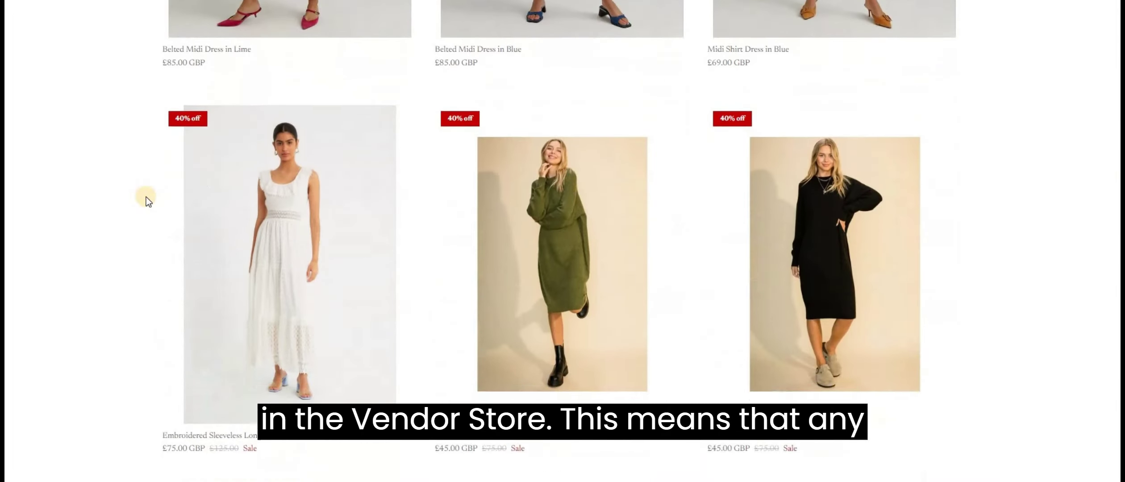
{"action": "scroll", "coordinate": [146, 197], "scroll_direction": "down", "scroll_amount": 5}
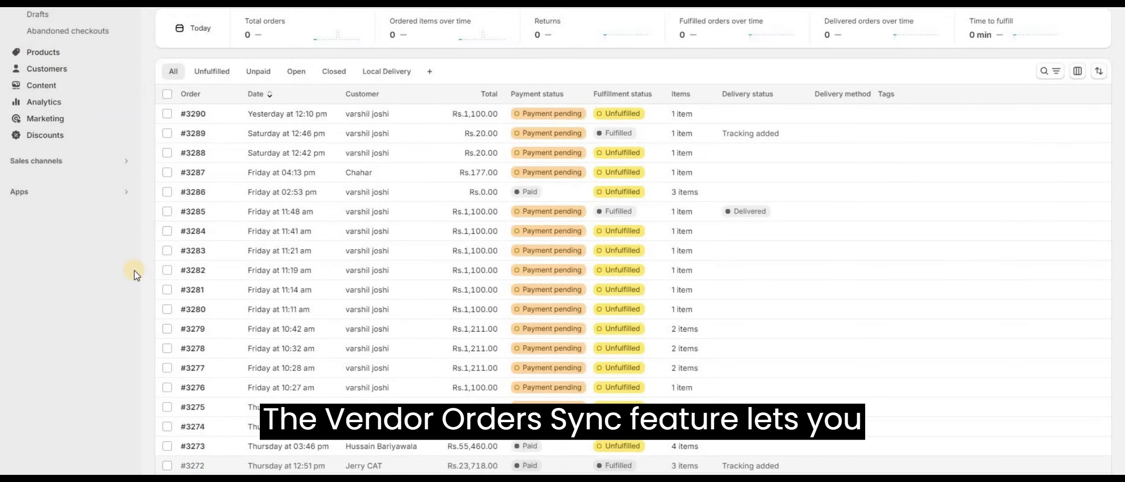
{"action": "scroll", "coordinate": [134, 271], "scroll_direction": "down", "scroll_amount": 5}
{"action": "scroll", "coordinate": [135, 271], "scroll_direction": "up", "scroll_amount": 5}
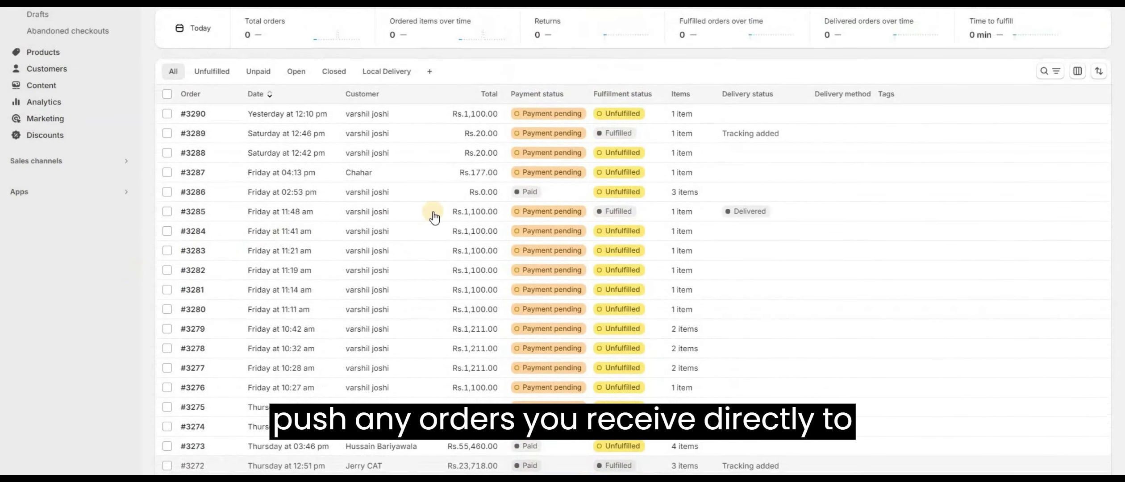
Open Shopify order #3285 to see its delivered fulfilment and tracking number
{"action": "left_click", "coordinate": [310, 217]}
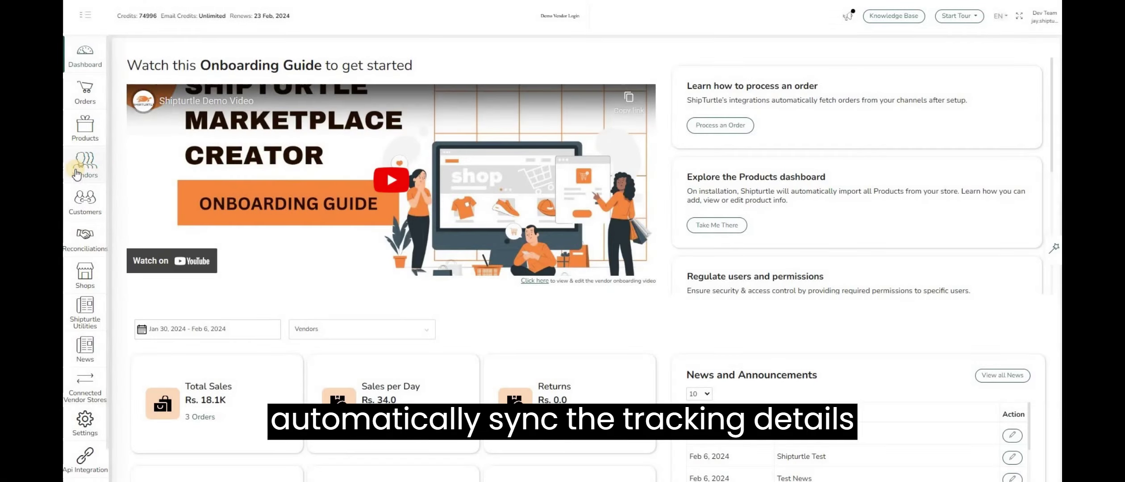
Review VendorShop Sync Settings in global Vendor Settings, then go to Connected Vendor Stores
{"action": "left_click", "coordinate": [84, 167]}
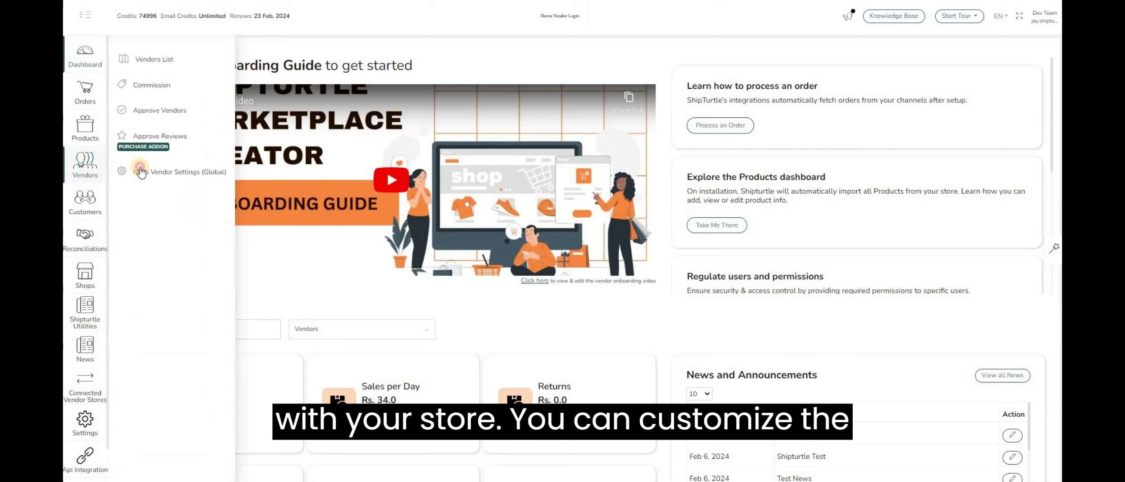
{"action": "left_click", "coordinate": [141, 171]}
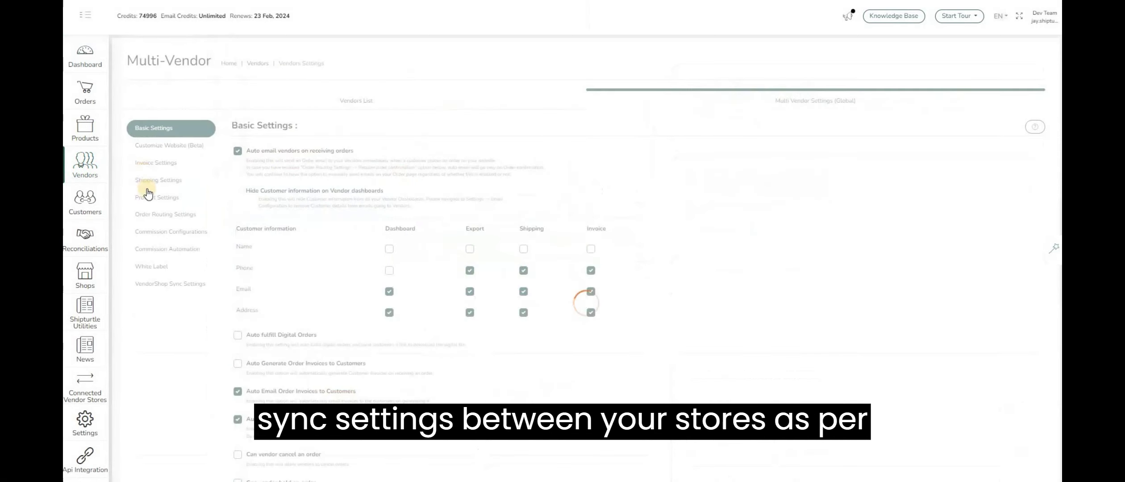
{"action": "left_click", "coordinate": [150, 285]}
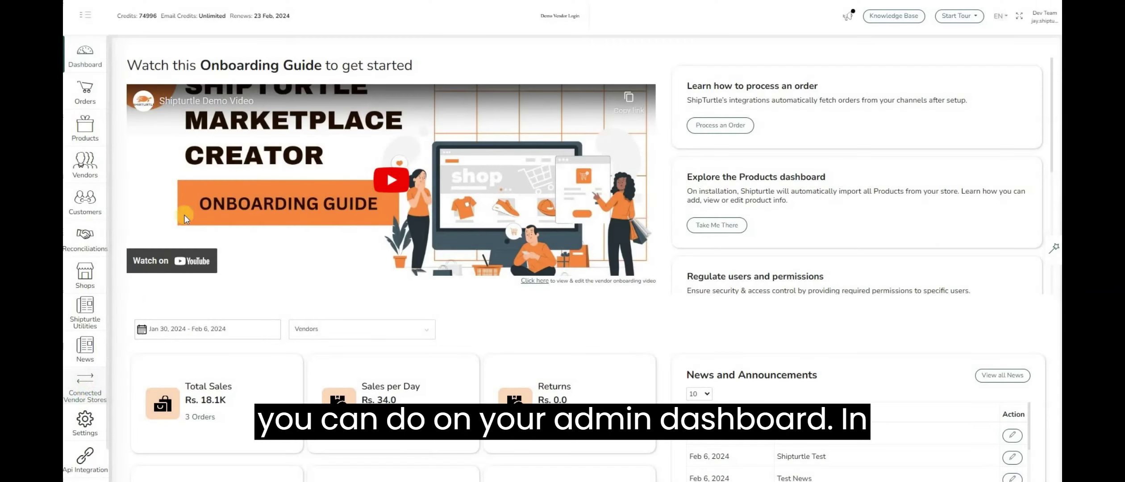
{"action": "left_click", "coordinate": [87, 393]}
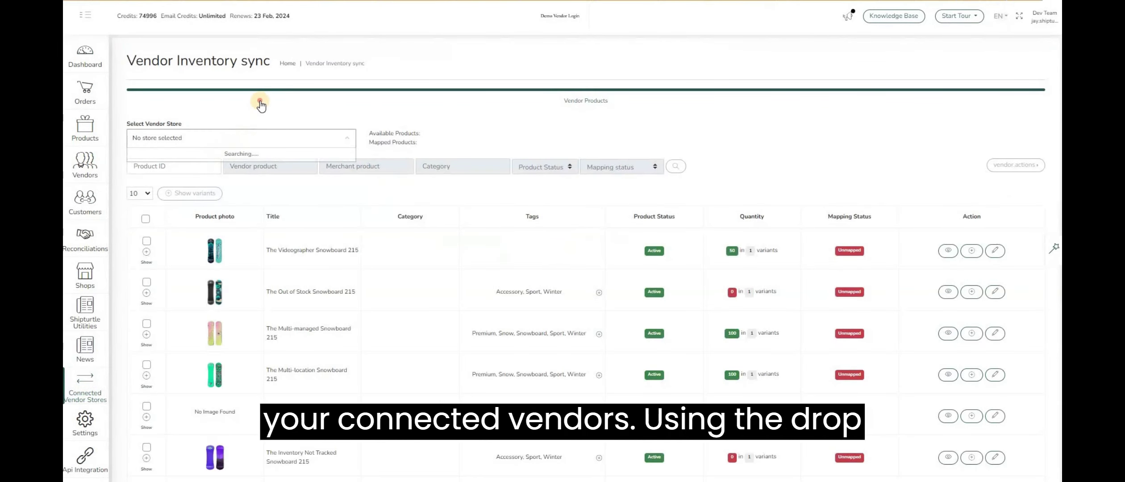
Add and confirm The Out of Stock Snowboard 215 from the connected vendor's products
{"action": "left_click", "coordinate": [255, 138]}
{"action": "left_click", "coordinate": [713, 244]}
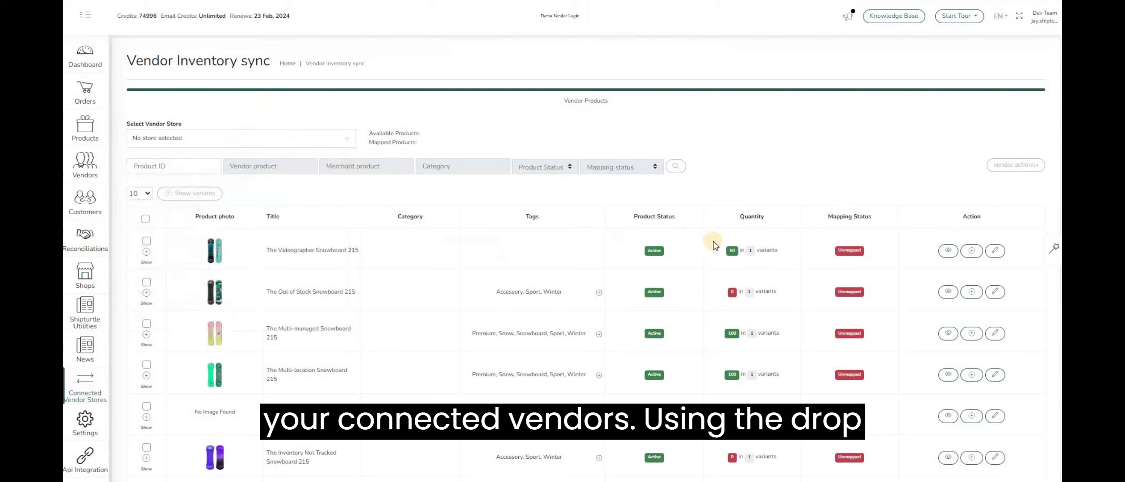
{"action": "left_click", "coordinate": [971, 291]}
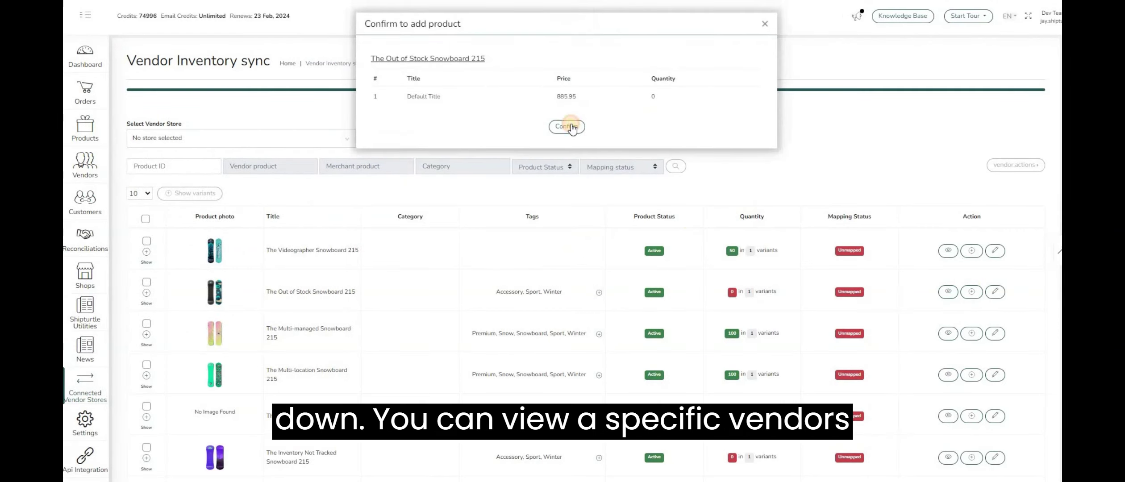
{"action": "left_click", "coordinate": [566, 126]}
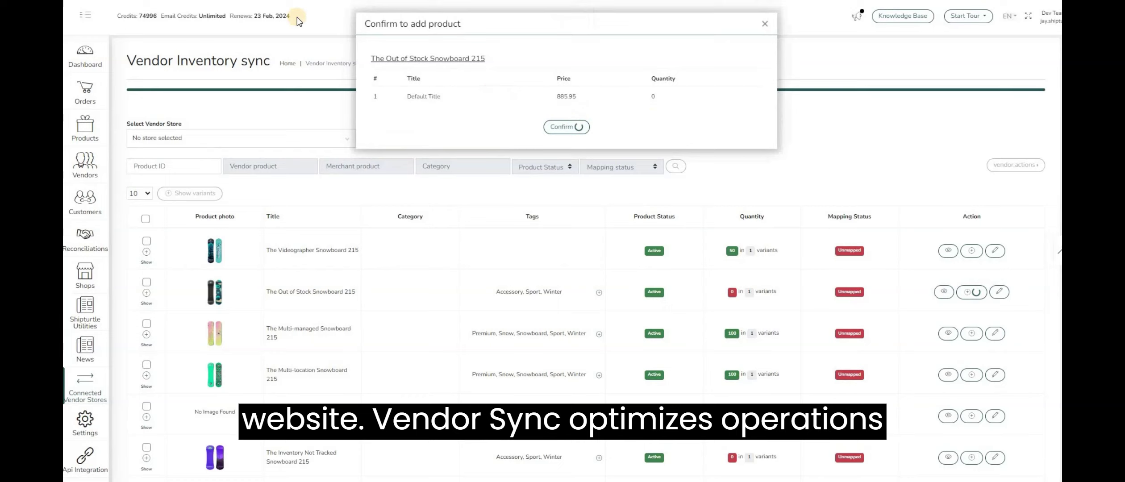